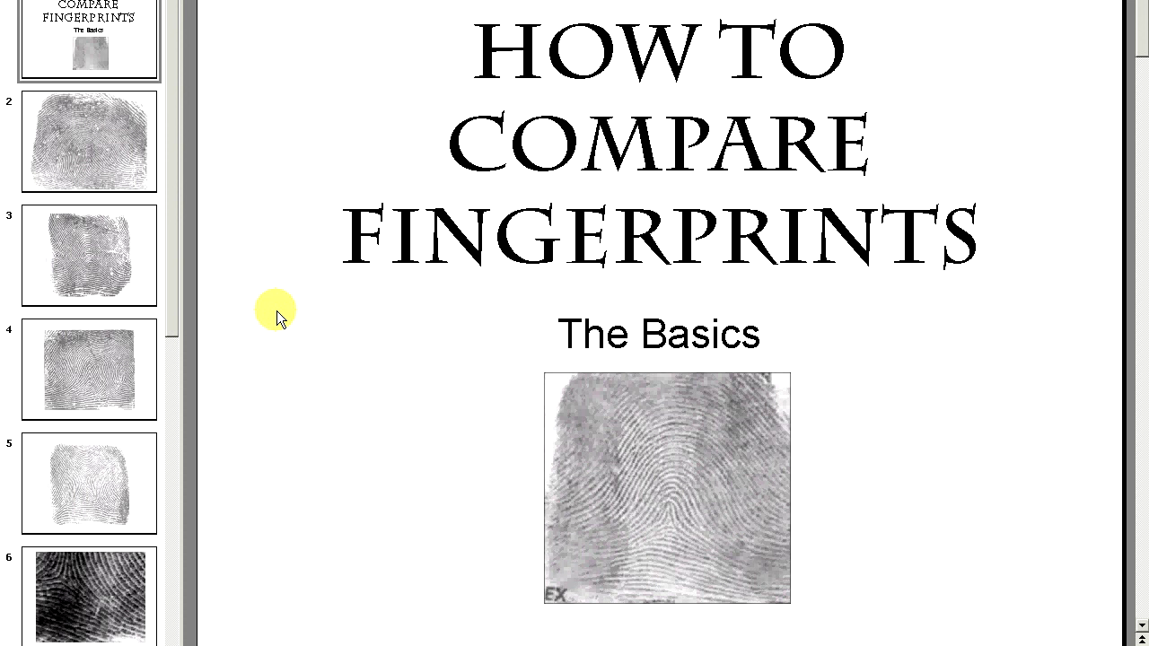
Play the title slide's next animation so the 'Ridge' caption appears over the fingerprint.
{"action": "left_click", "coordinate": [94, 148]}
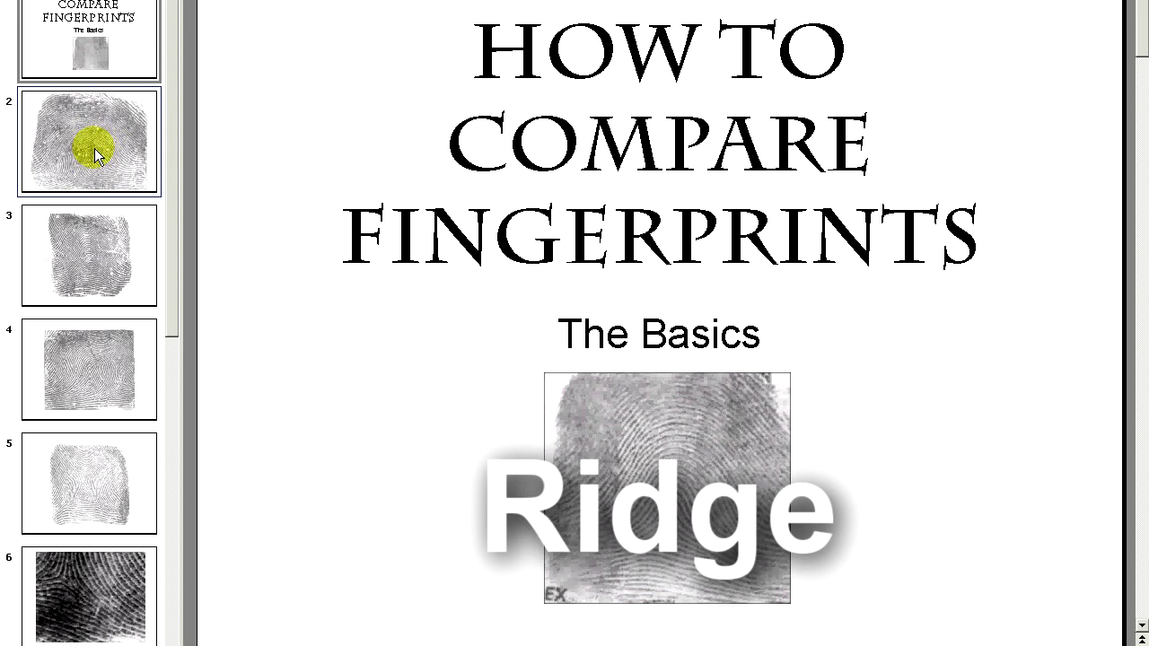
Go from the slide 2 delta print to the arch fingerprint on slide 3.
{"action": "left_click", "coordinate": [90, 149]}
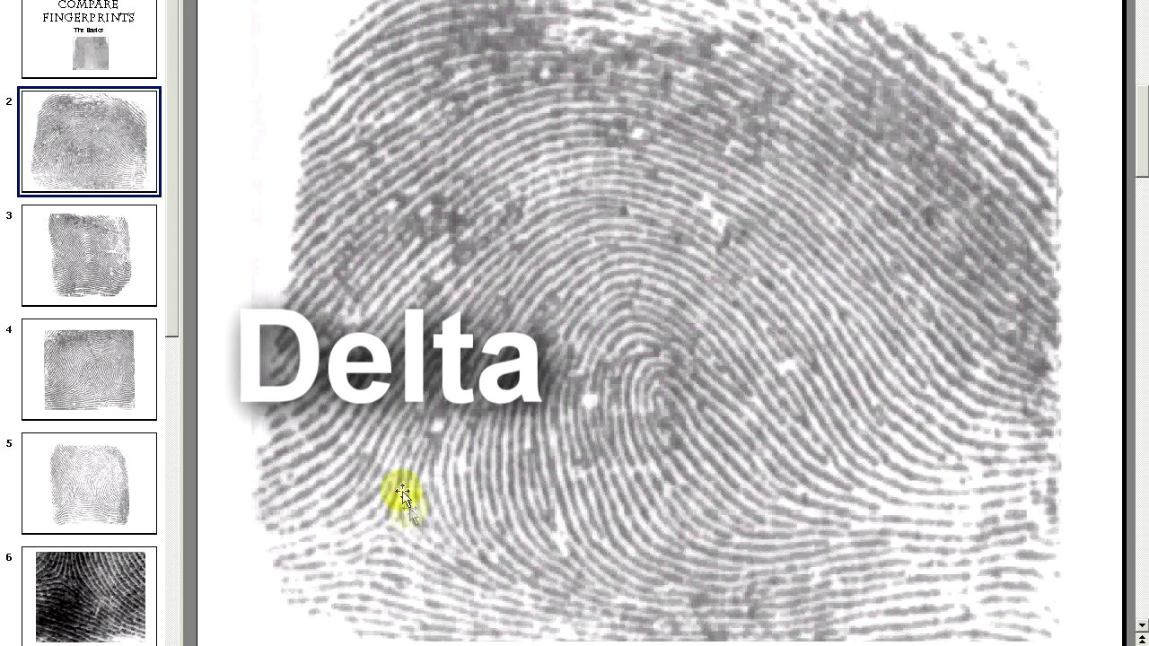
{"action": "left_click", "coordinate": [82, 255]}
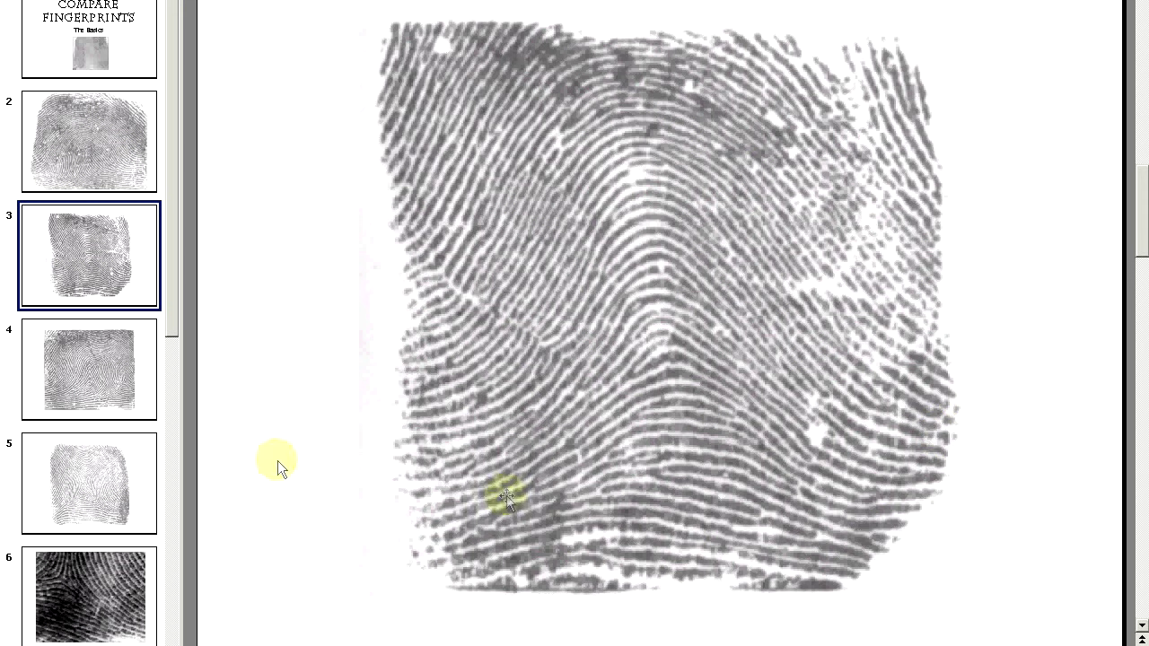
Browse slides 4, 2 and 5 (loop and whorl prints), ending on slide 6's 'Ridge Ending' close-up.
{"action": "left_click", "coordinate": [100, 387]}
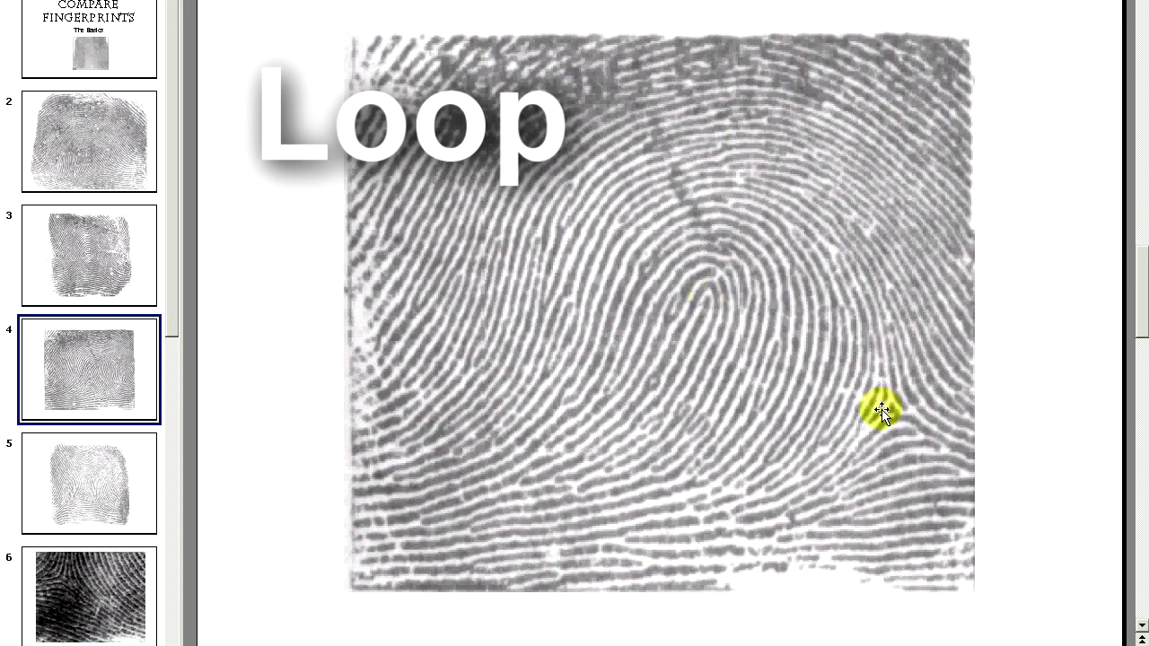
{"action": "left_click", "coordinate": [106, 144]}
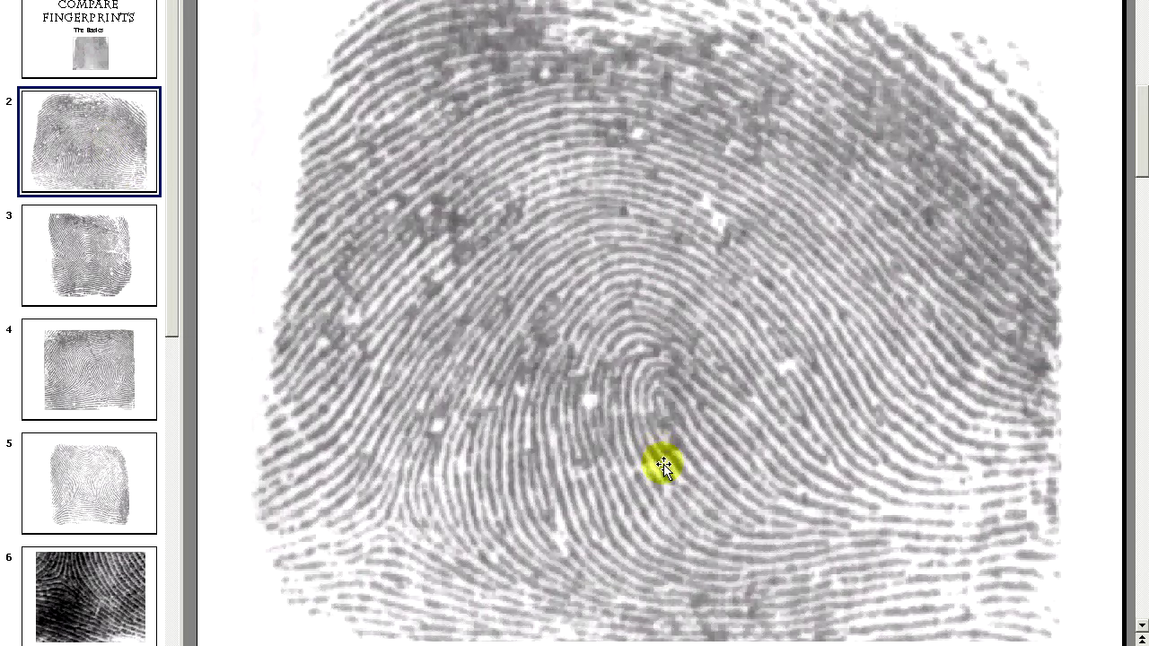
{"action": "left_click", "coordinate": [89, 483]}
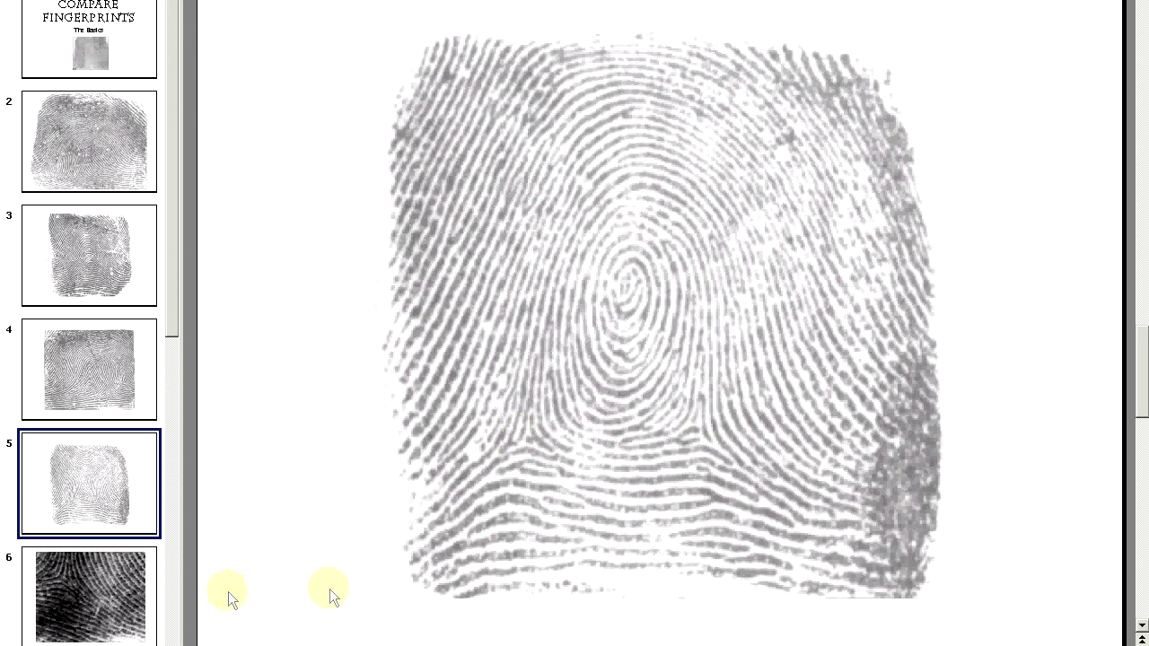
{"action": "left_click", "coordinate": [113, 591]}
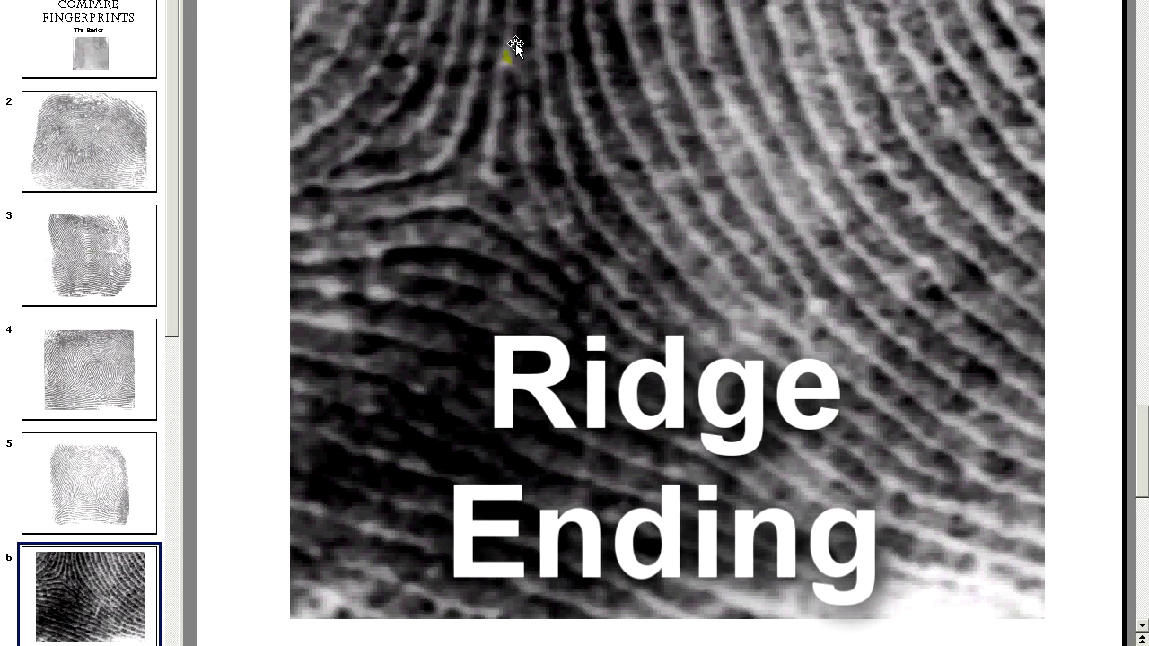
Play the Bifurcation and Dot captions on the close-up, then advance to the magnifier-and-probe slide.
{"action": "left_click", "coordinate": [506, 71]}
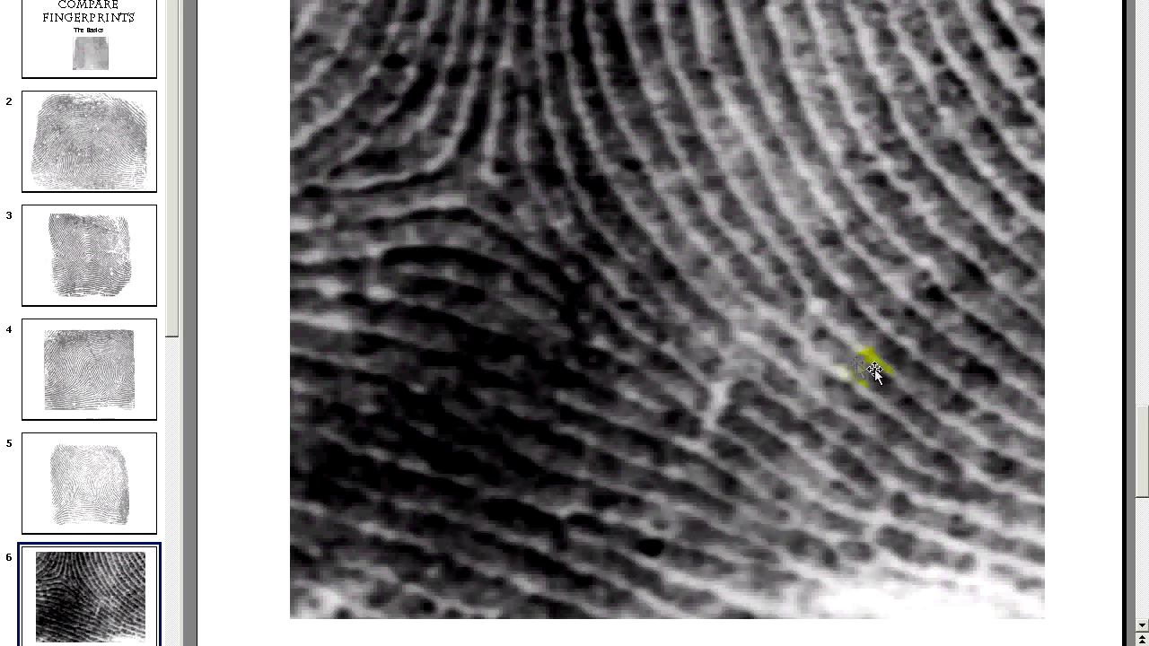
{"action": "left_click", "coordinate": [793, 310]}
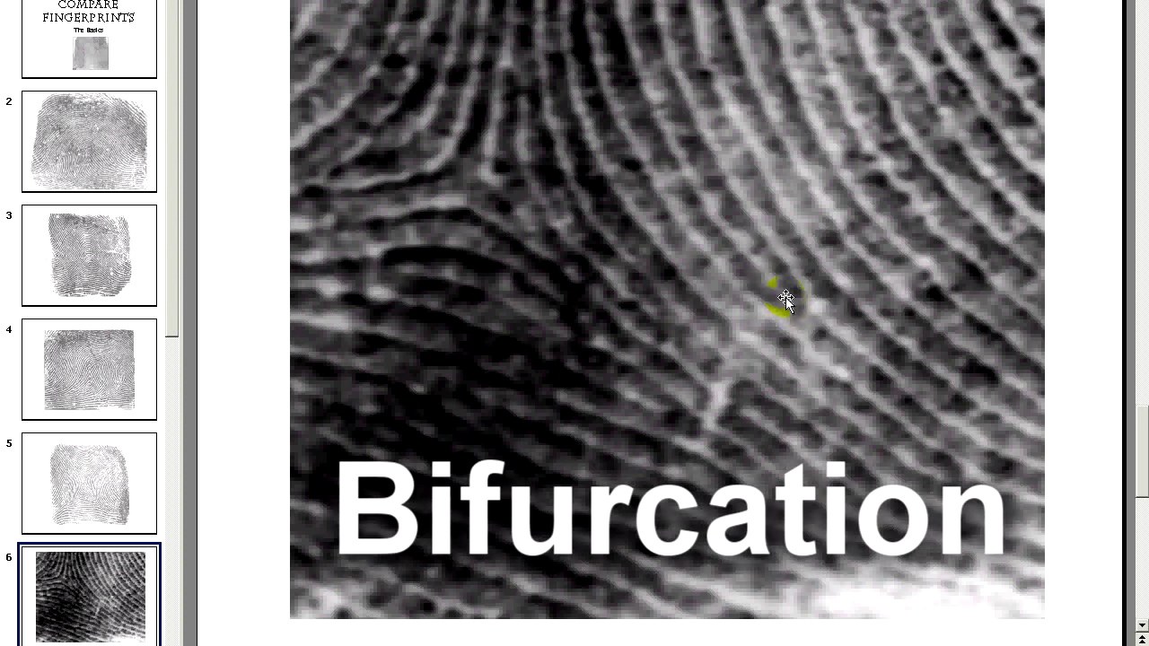
{"action": "left_click", "coordinate": [783, 299]}
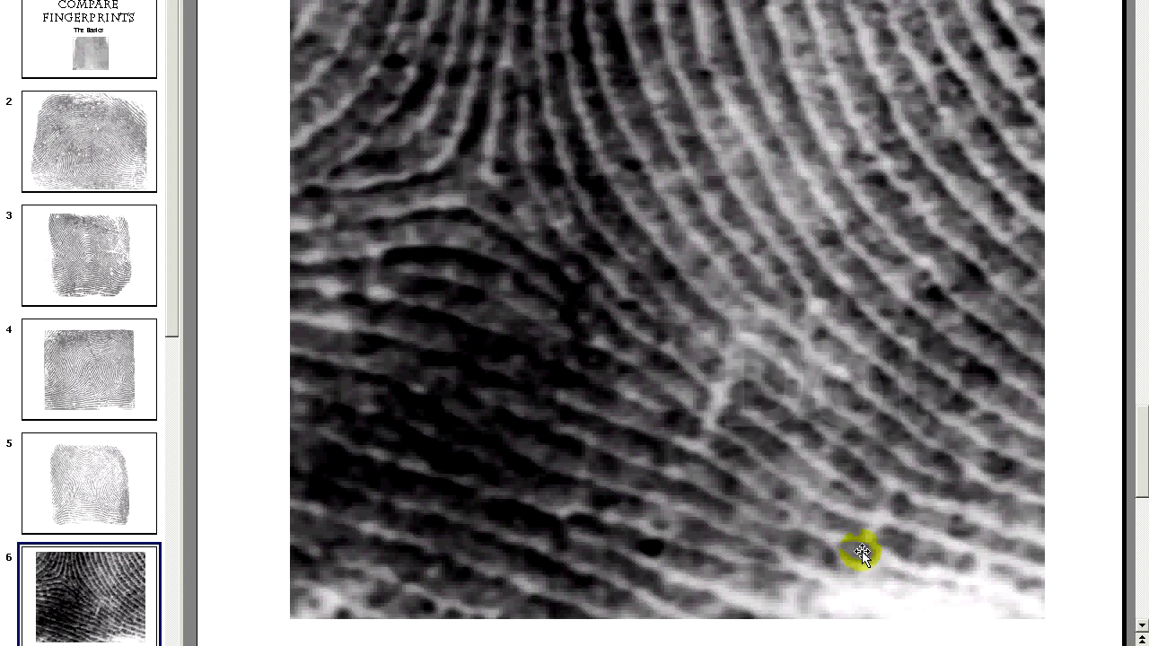
{"action": "key", "text": "Page_Down"}
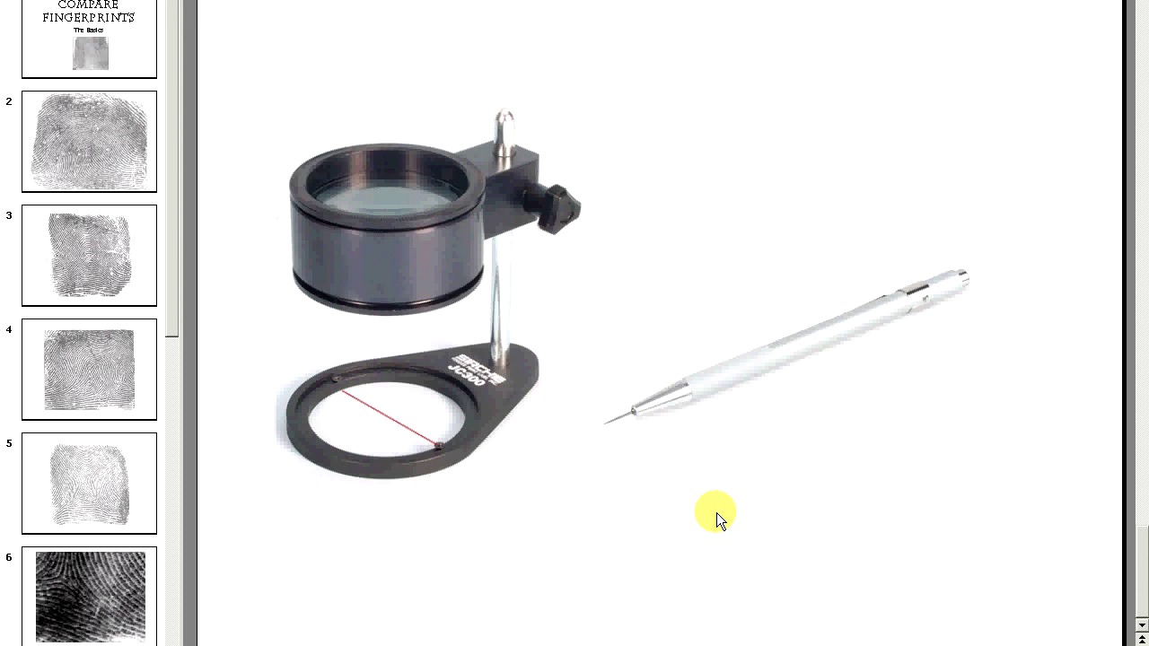
Switch from PowerPoint to the latent fingerprint image open in Photoshop.
{"action": "key", "text": "alt+Tab"}
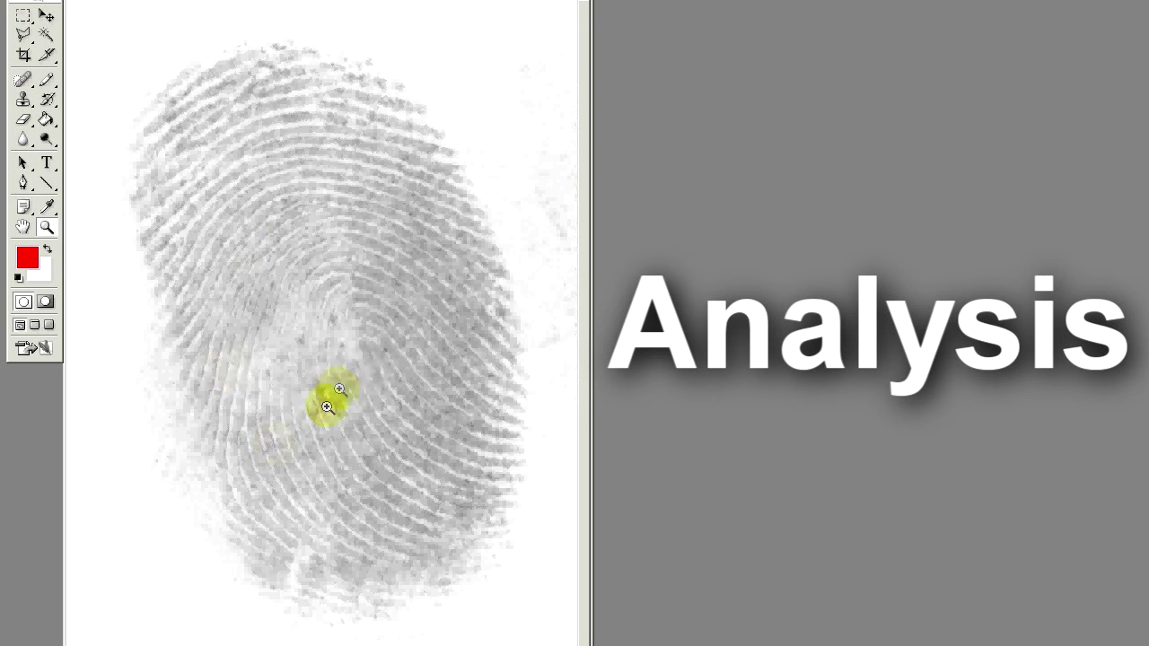
Apply Levels with inputs 157, 0.86, 255 to darken the ridges, then zoom in on the core.
{"action": "left_click", "coordinate": [90, 0]}
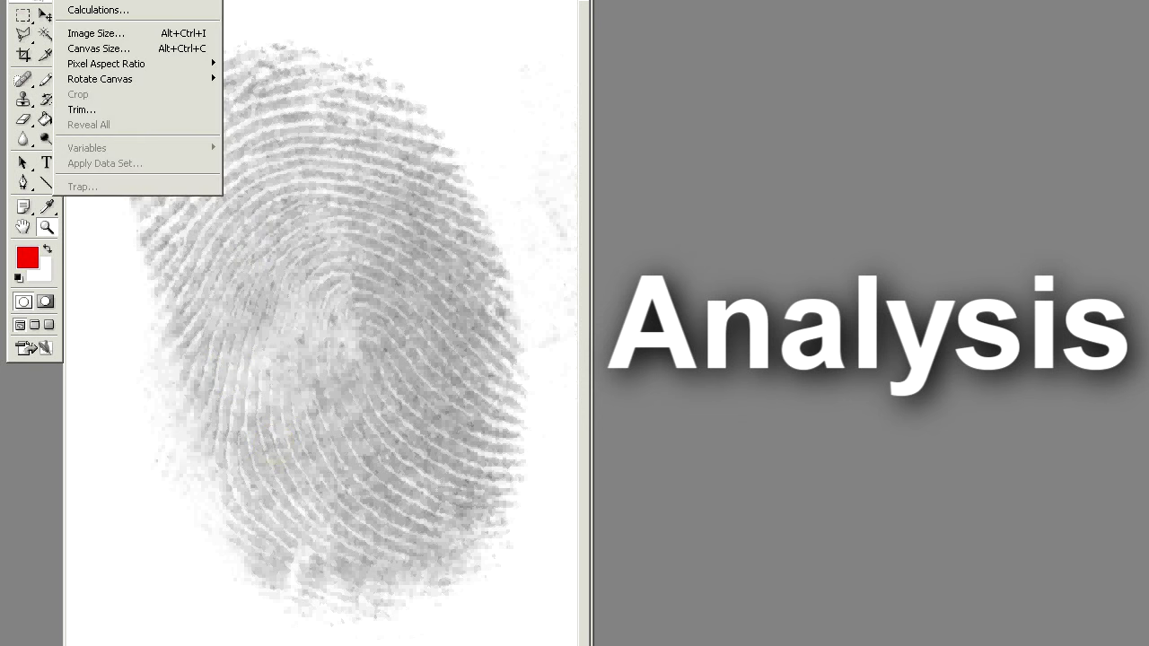
{"action": "key", "text": "Escape"}
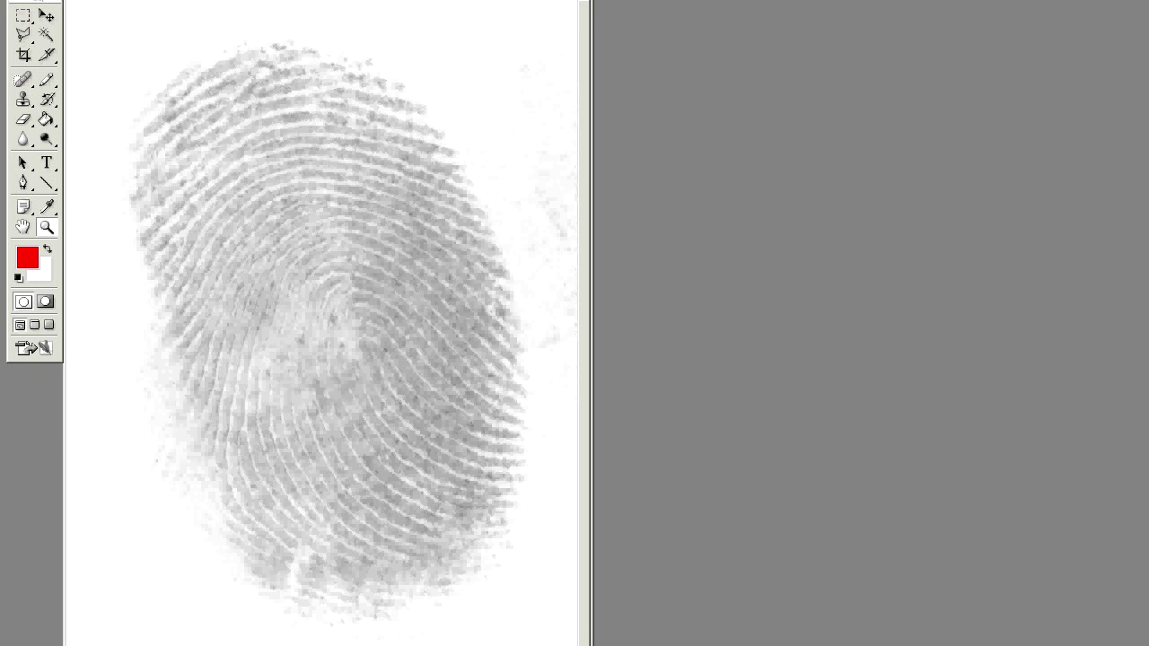
{"action": "left_click", "coordinate": [89, 0]}
{"action": "mouse_move", "coordinate": [135, 0]}
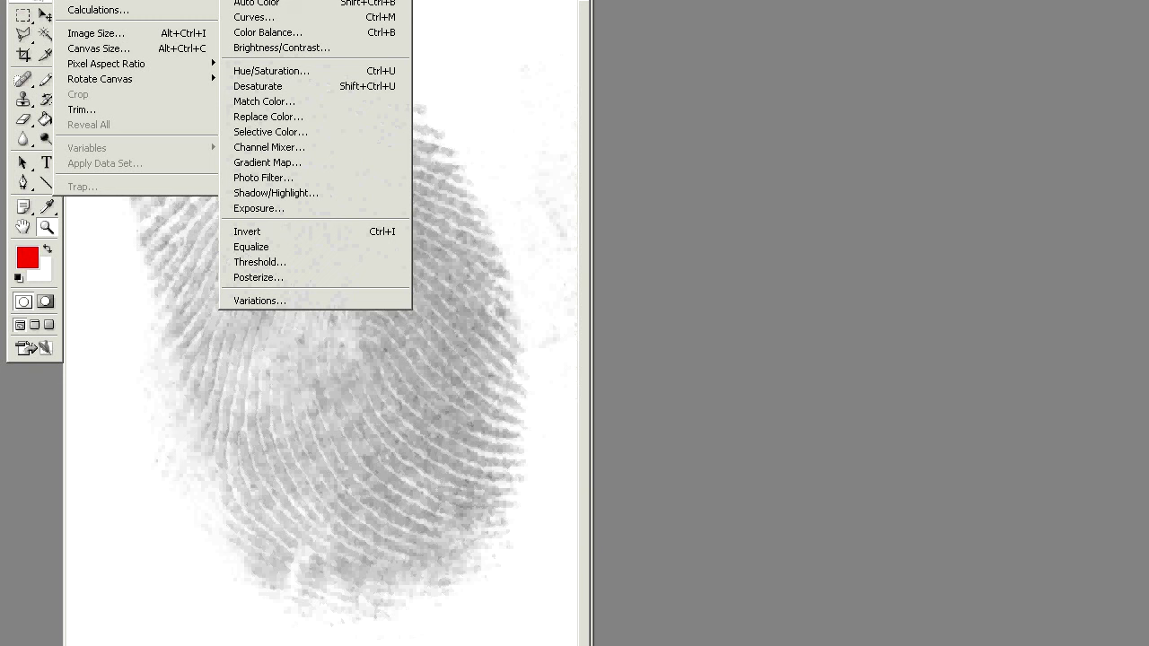
{"action": "left_click", "coordinate": [270, 0]}
{"action": "left_click_drag", "start_coordinate": [509, 305], "coordinate": [697, 306]}
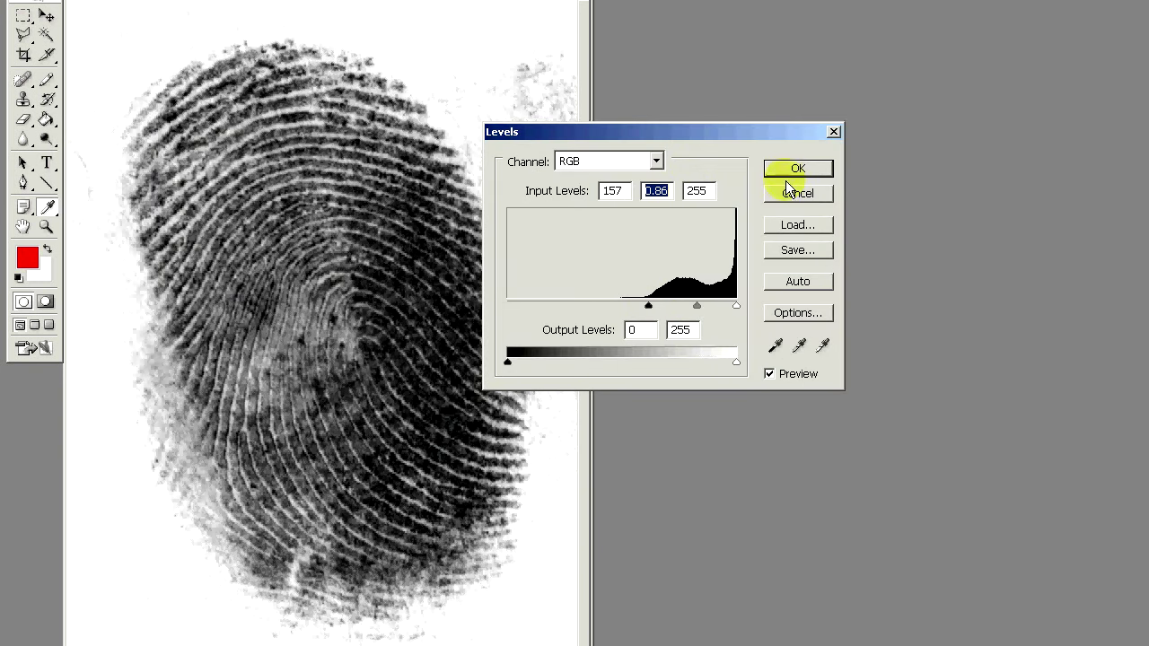
{"action": "left_click", "coordinate": [789, 173]}
{"action": "key", "text": "z"}
{"action": "left_click", "coordinate": [350, 382]}
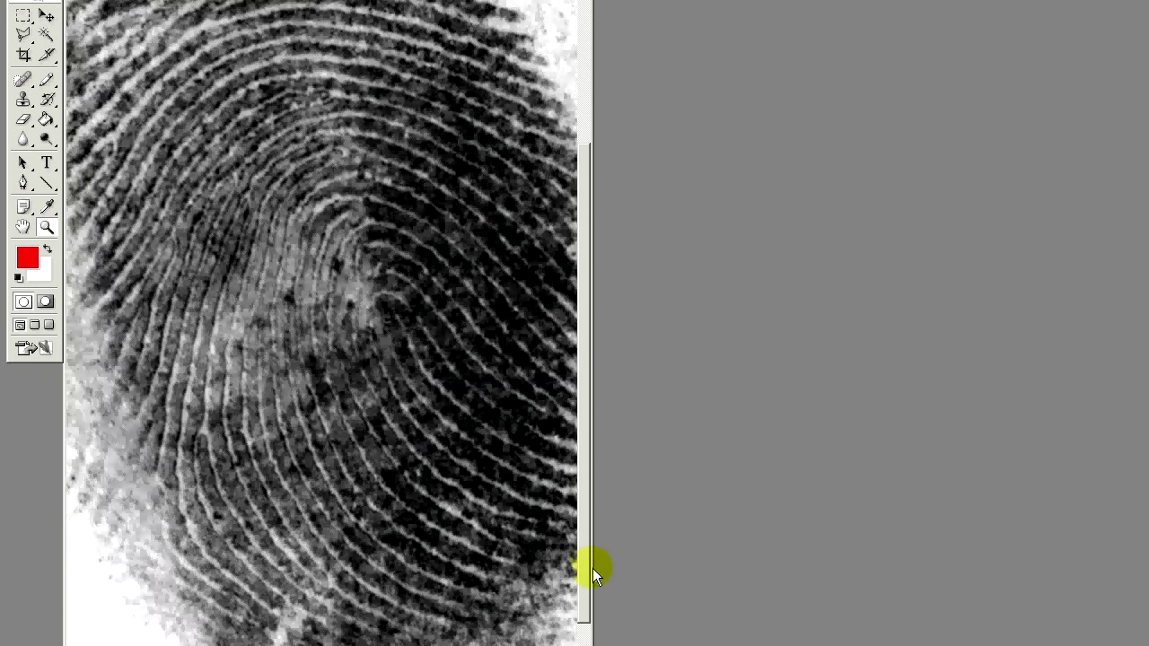
Switch to the hard-edged Pencil Tool from the brush tool flyout.
{"action": "left_click_drag", "start_coordinate": [583, 564], "coordinate": [589, 530]}
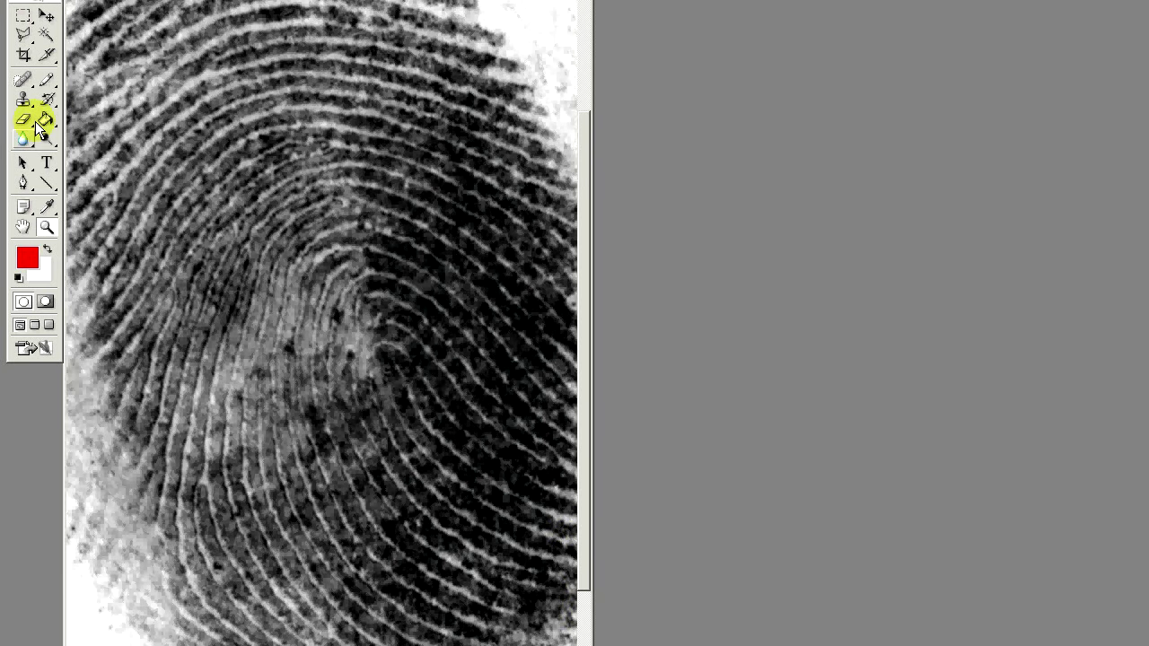
{"action": "left_click", "coordinate": [46, 80]}
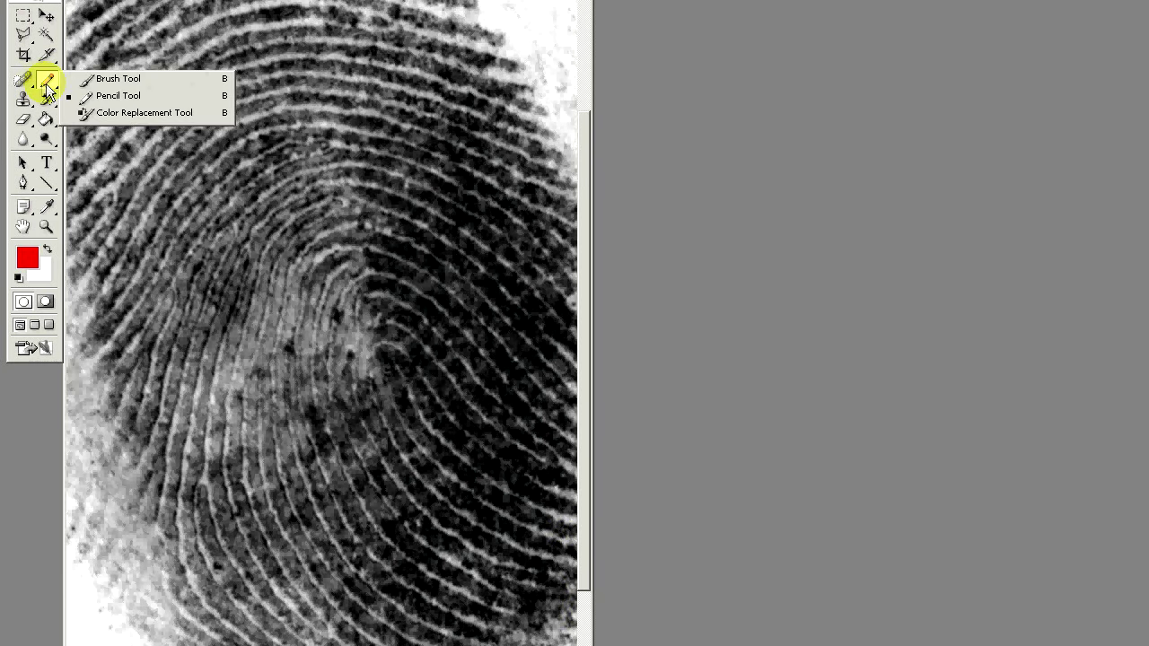
{"action": "left_click", "coordinate": [101, 96]}
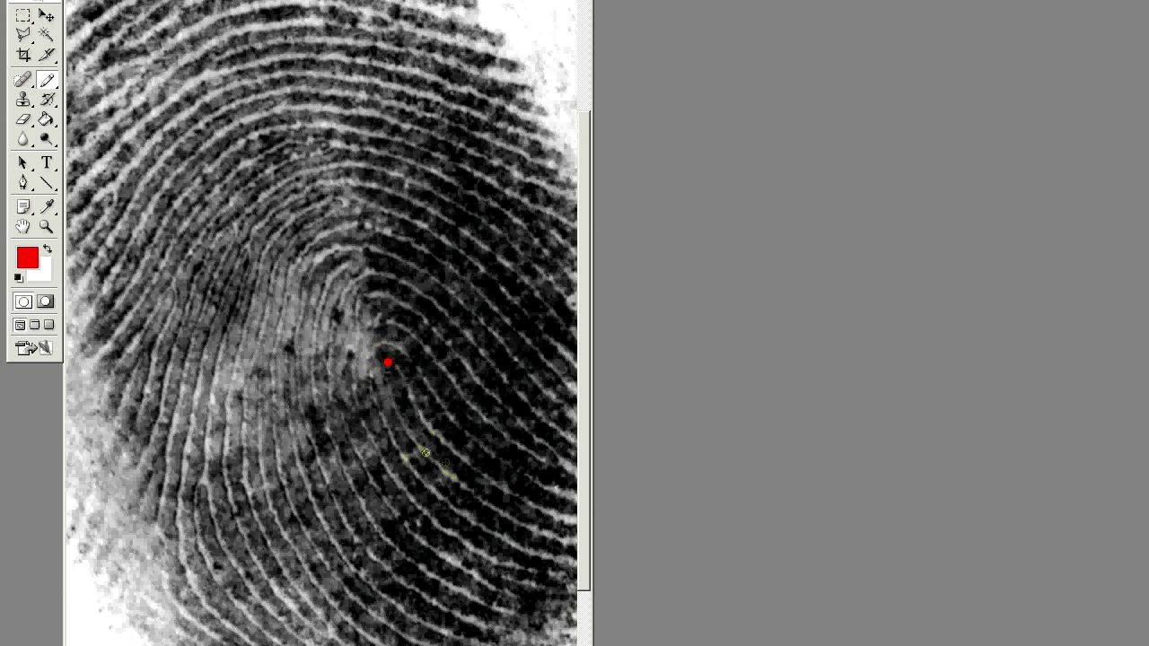
Place red pencil dots on minutiae across the left print, from below the core to its edges.
{"action": "left_click", "coordinate": [333, 403]}
{"action": "left_click", "coordinate": [244, 253]}
{"action": "left_click", "coordinate": [170, 295]}
{"action": "left_click_drag", "start_coordinate": [132, 365], "coordinate": [142, 381]}
{"action": "left_click", "coordinate": [156, 460]}
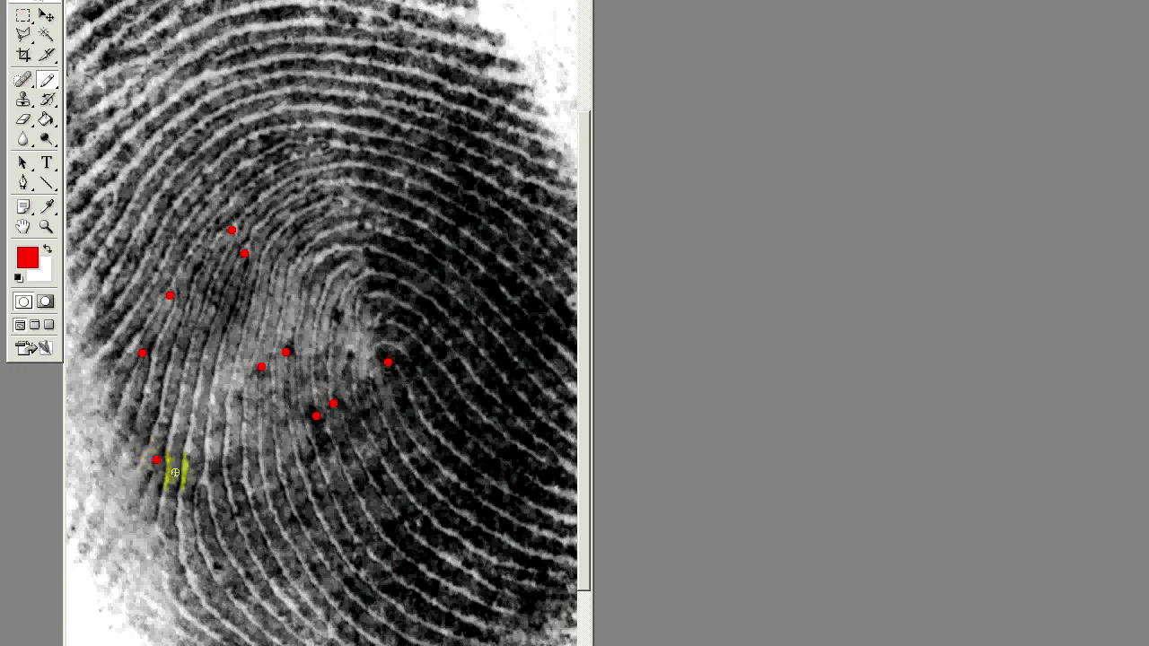
{"action": "left_click", "coordinate": [203, 490]}
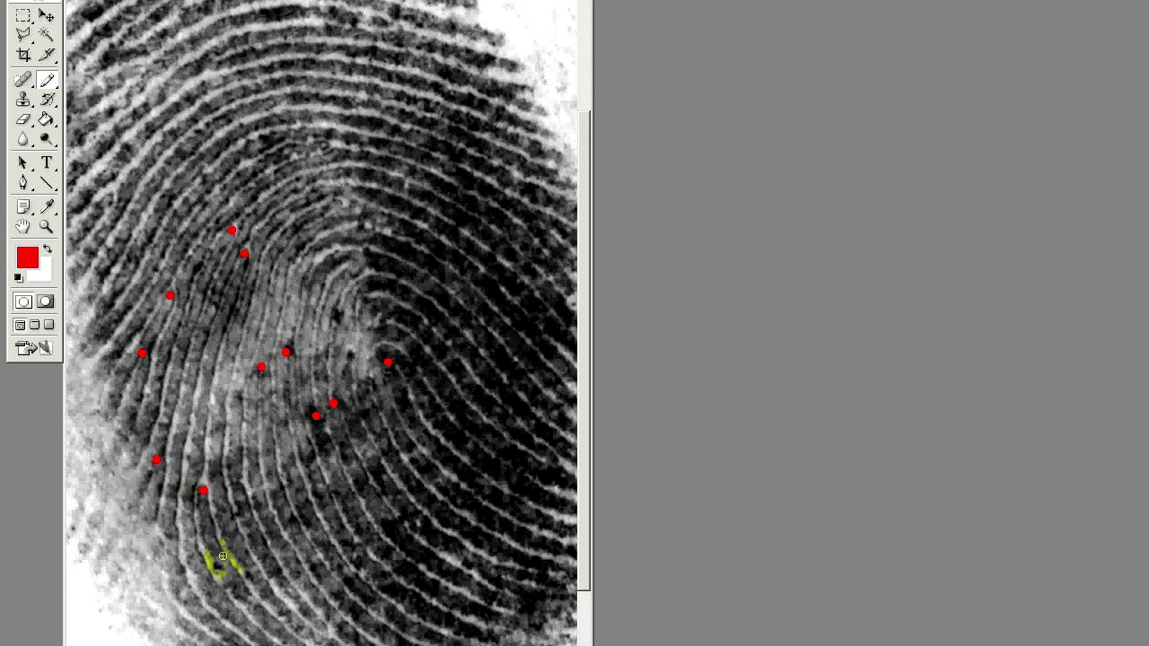
{"action": "left_click", "coordinate": [325, 631]}
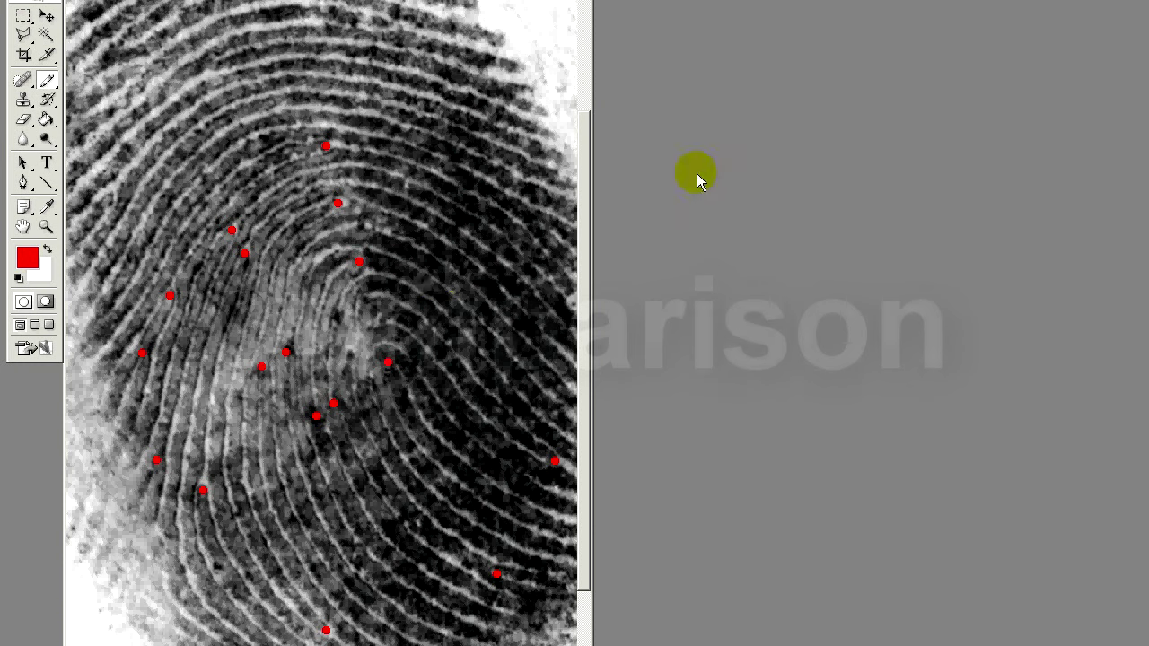
Restore the minimized second fingerprint window so it sits beside the dotted left print.
{"action": "left_click", "coordinate": [54, 603]}
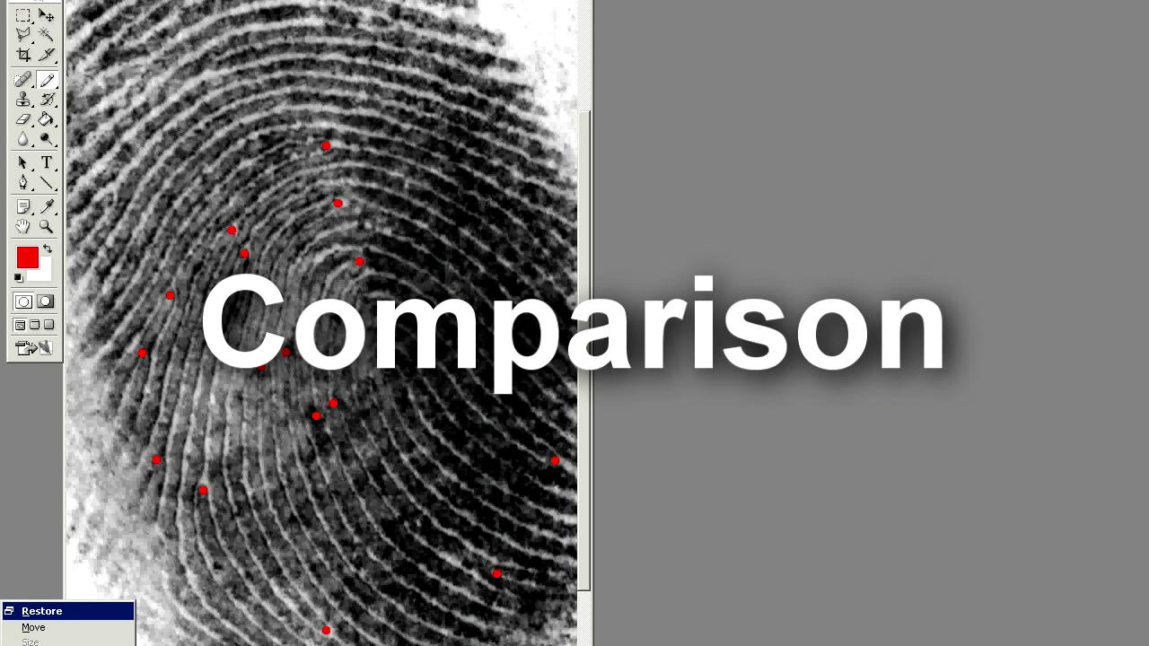
{"action": "left_click", "coordinate": [64, 614]}
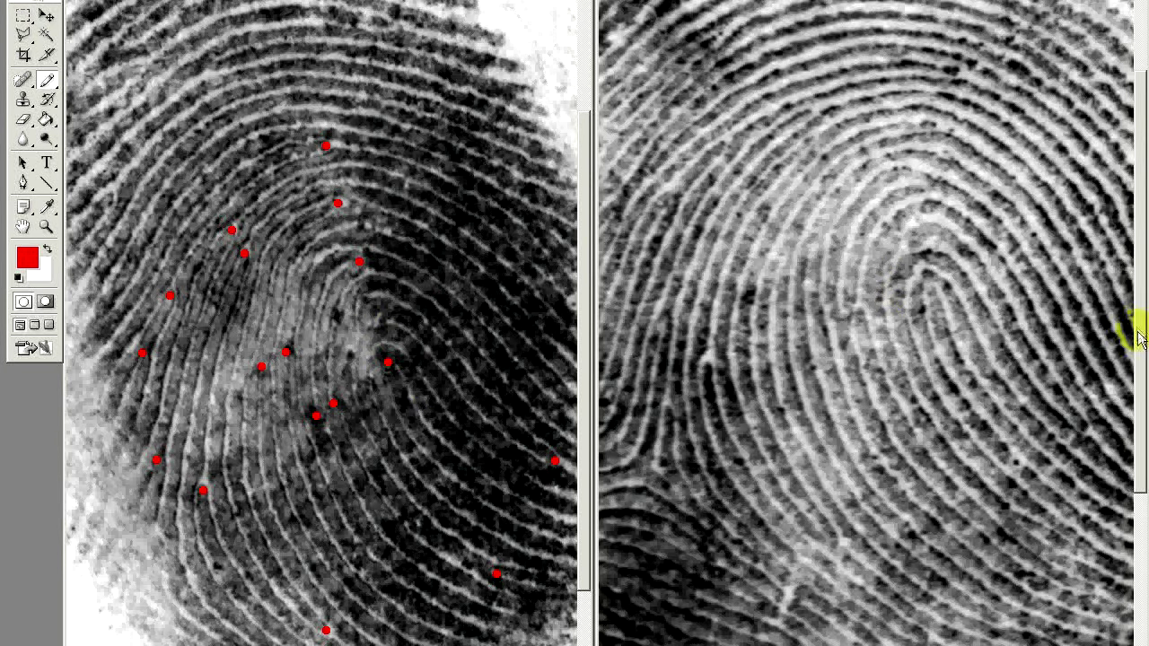
{"action": "left_click_drag", "start_coordinate": [1138, 333], "coordinate": [1136, 308]}
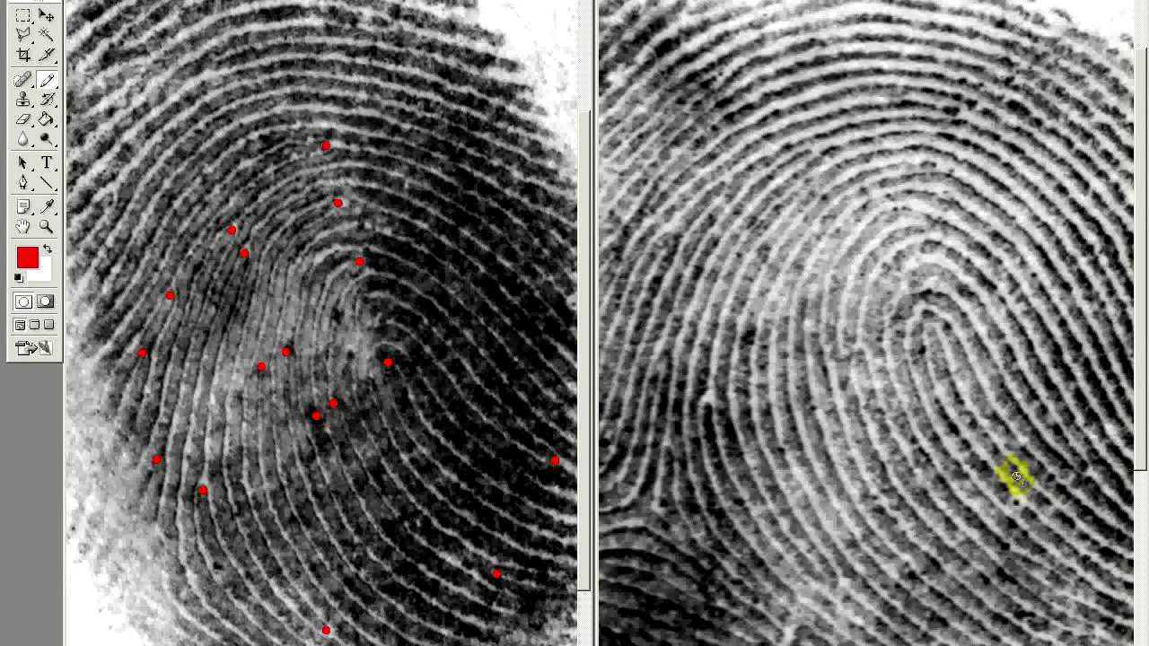
Dot eight matching minutiae on the right print, from its core out to the upper, lower and edge ridges.
{"action": "left_click", "coordinate": [930, 329]}
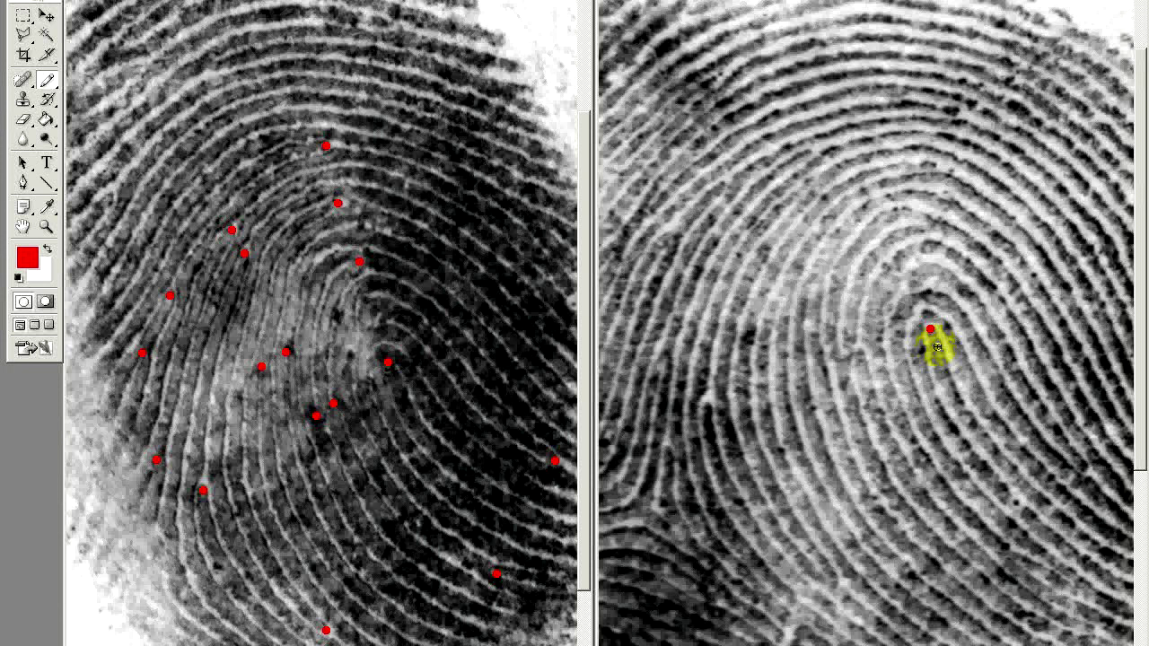
{"action": "left_click", "coordinate": [859, 354]}
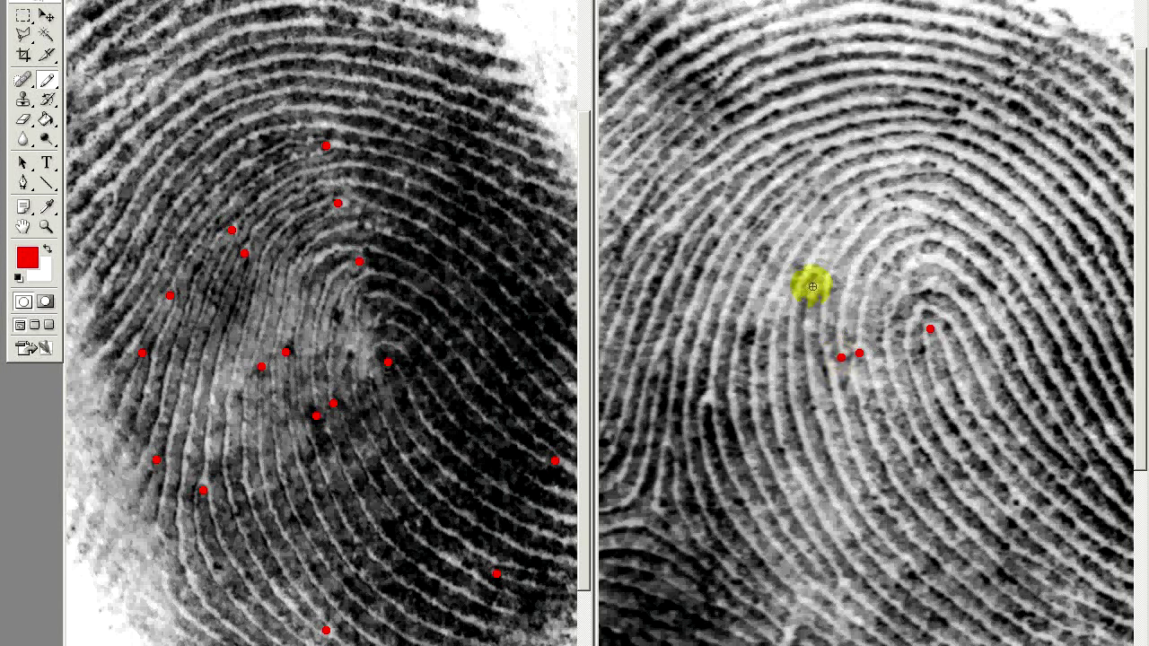
{"action": "left_click", "coordinate": [788, 289]}
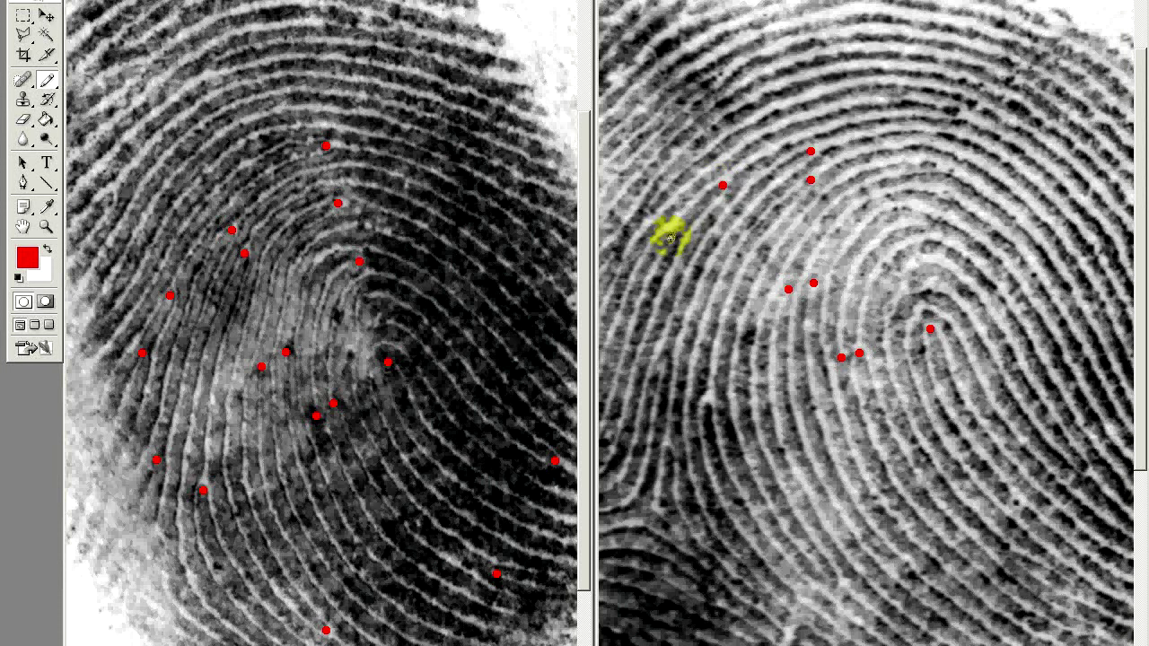
{"action": "left_click", "coordinate": [671, 239]}
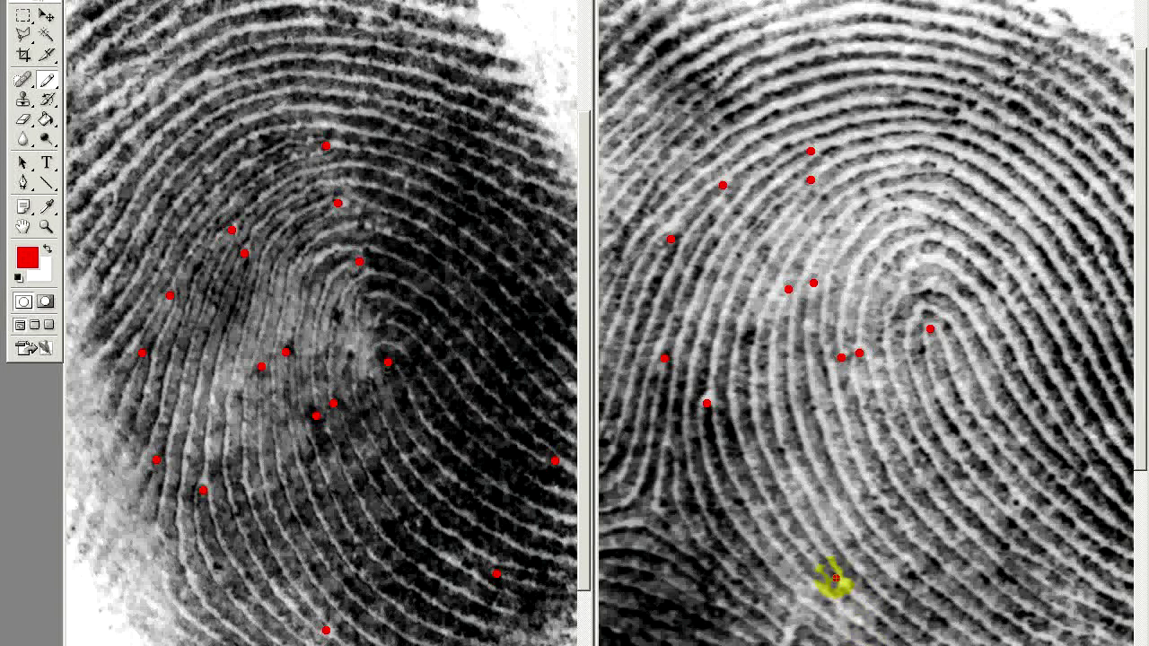
{"action": "left_click", "coordinate": [1008, 558]}
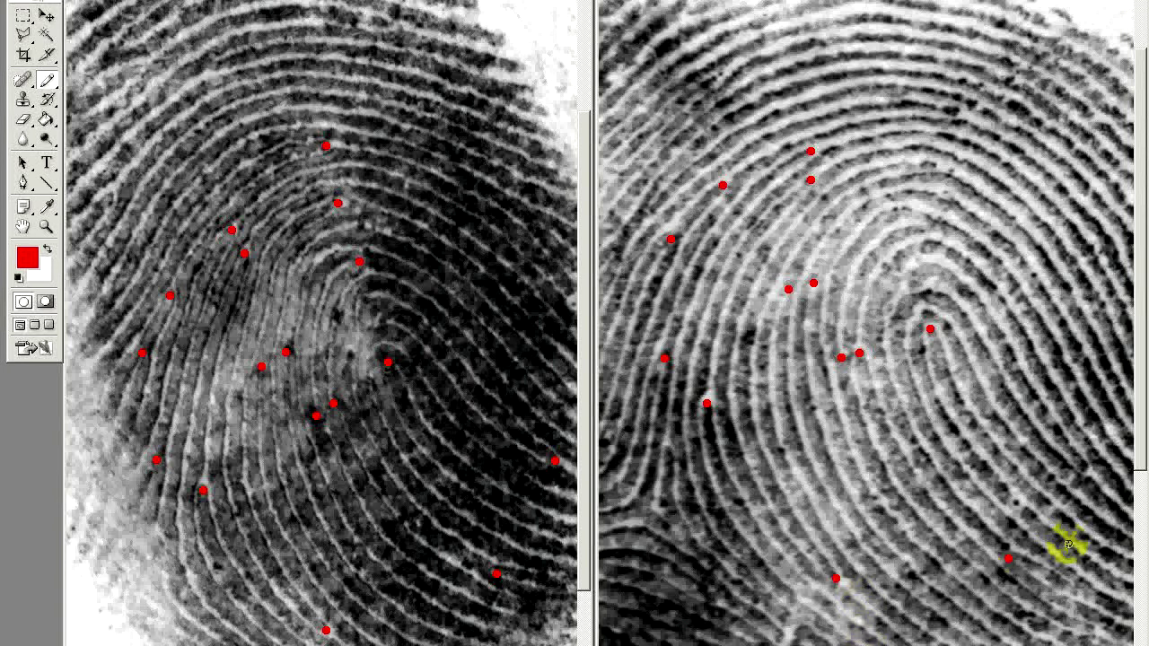
{"action": "left_click", "coordinate": [1085, 470]}
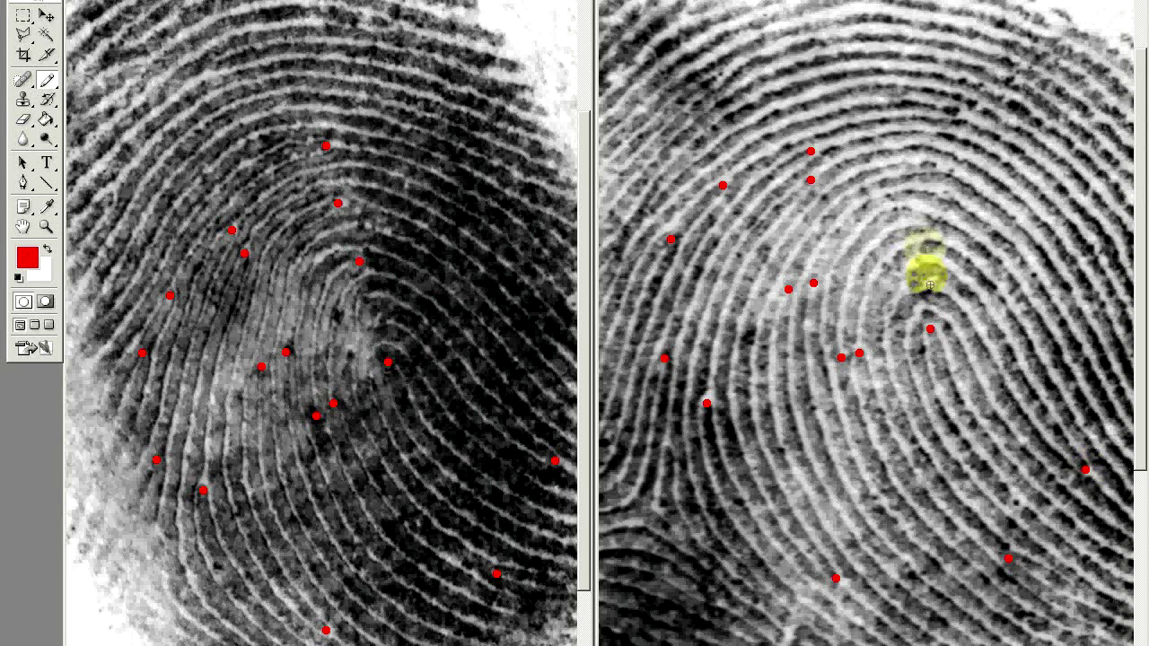
{"action": "left_click", "coordinate": [926, 224]}
{"action": "left_click", "coordinate": [933, 165]}
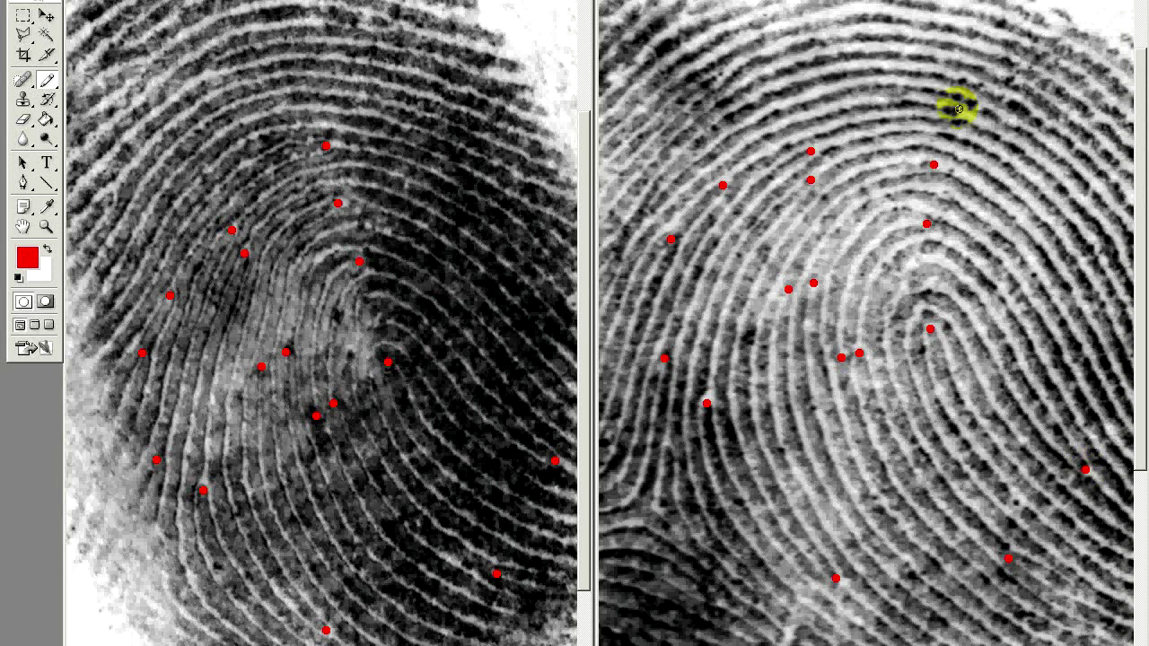